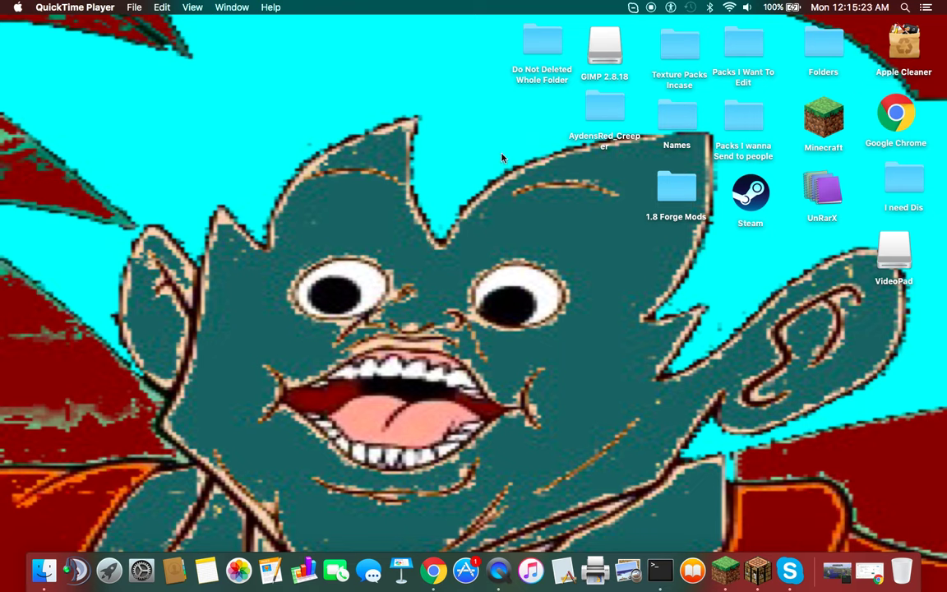
Move items around on the desktop.
{"action": "left_click_drag", "start_coordinate": [391, 153], "coordinate": [1, 549]}
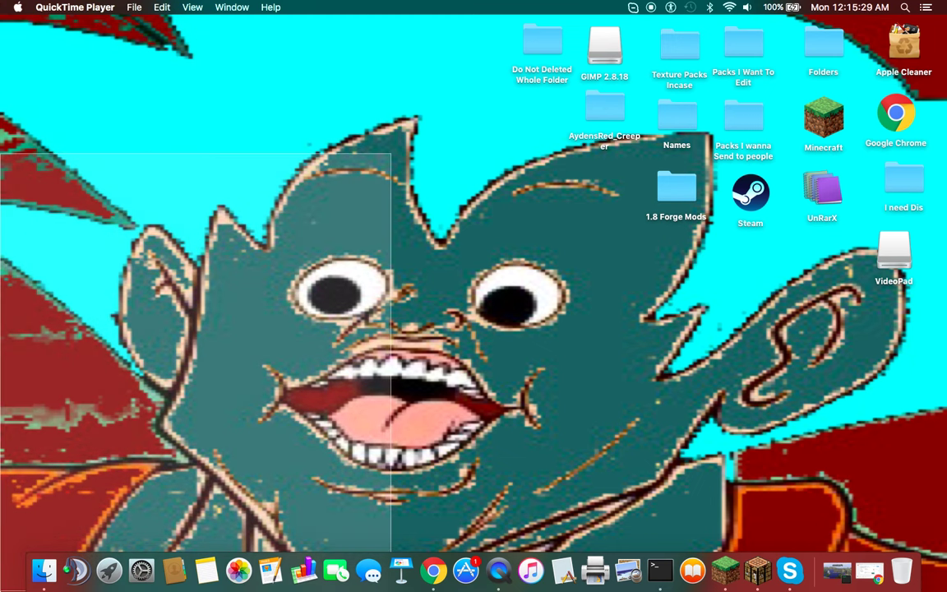
{"action": "left_click_drag", "start_coordinate": [1, 549], "coordinate": [458, 415]}
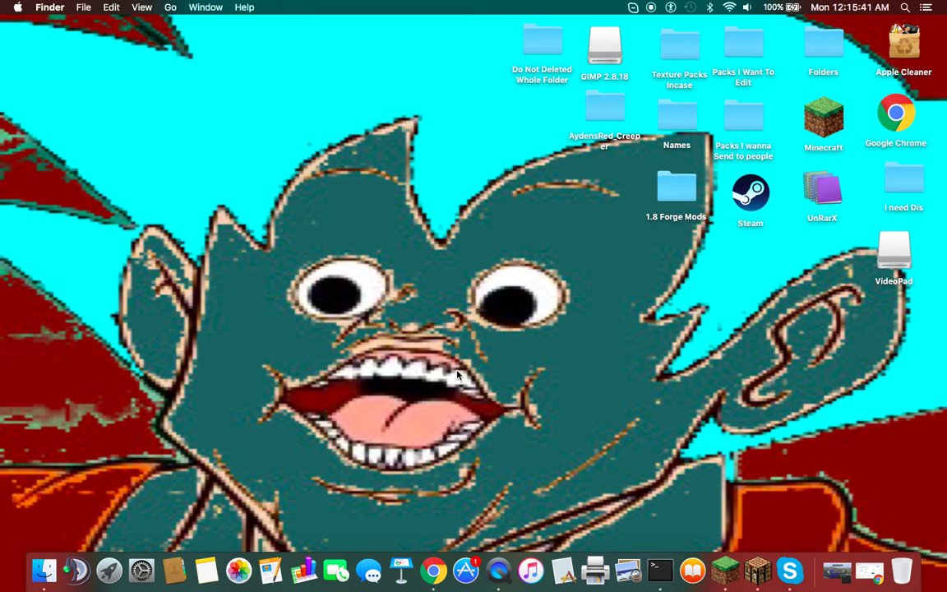
{"action": "left_click_drag", "start_coordinate": [487, 353], "coordinate": [135, 211]}
{"action": "left_click_drag", "start_coordinate": [267, 213], "coordinate": [569, 521]}
Open the GIMP 2.8.18 disk image and launch GIMP from it.
{"action": "left_click", "coordinate": [603, 45]}
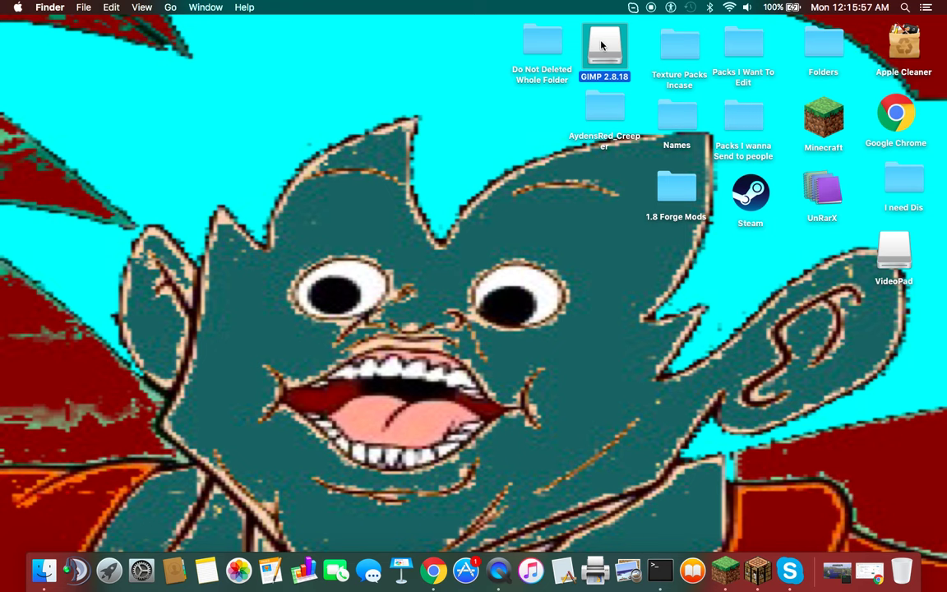
{"action": "double_click", "coordinate": [603, 45]}
{"action": "double_click", "coordinate": [145, 80]}
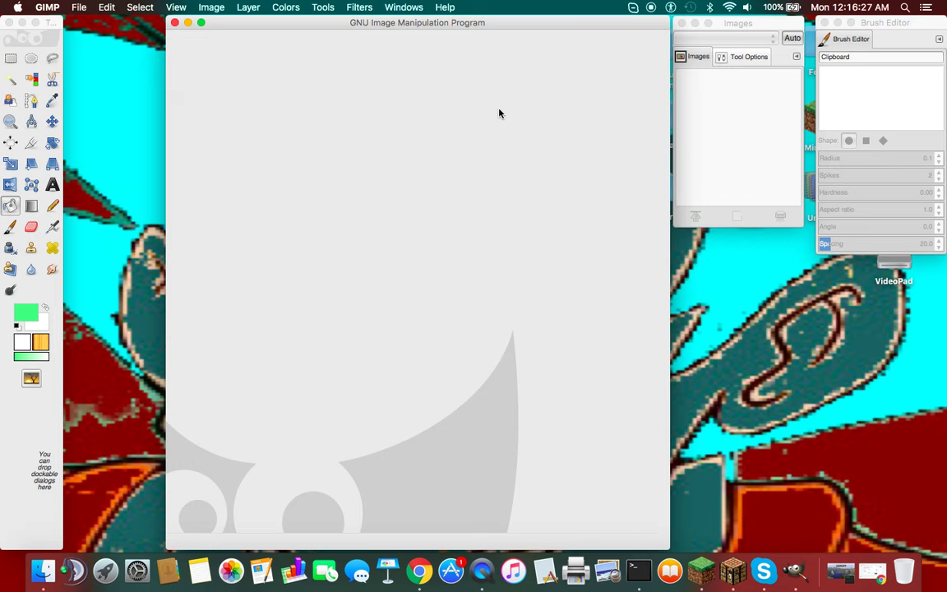
Open and close the Photos library, then open a Finder window of All My Files.
{"action": "left_click", "coordinate": [226, 570]}
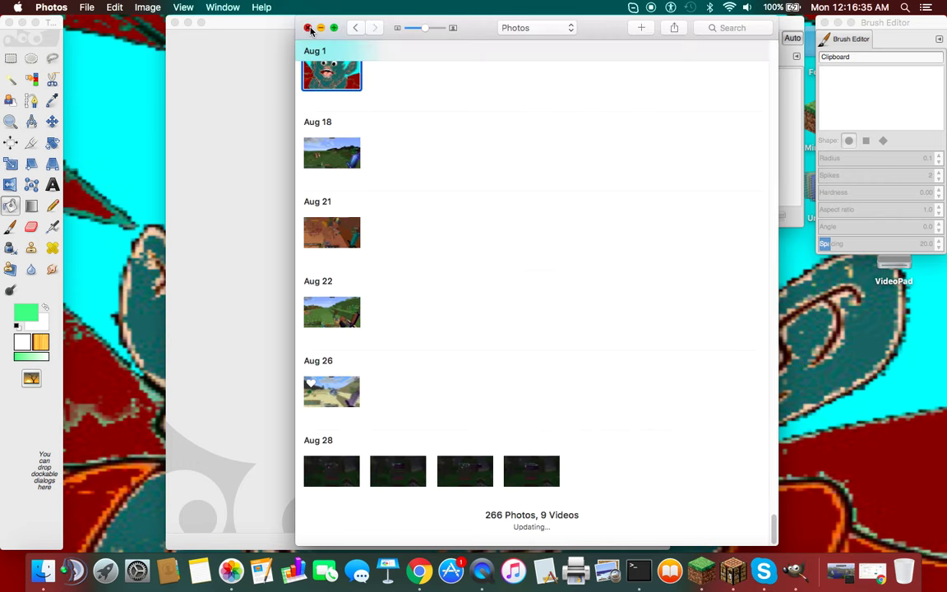
{"action": "left_click", "coordinate": [309, 28]}
{"action": "left_click", "coordinate": [37, 580]}
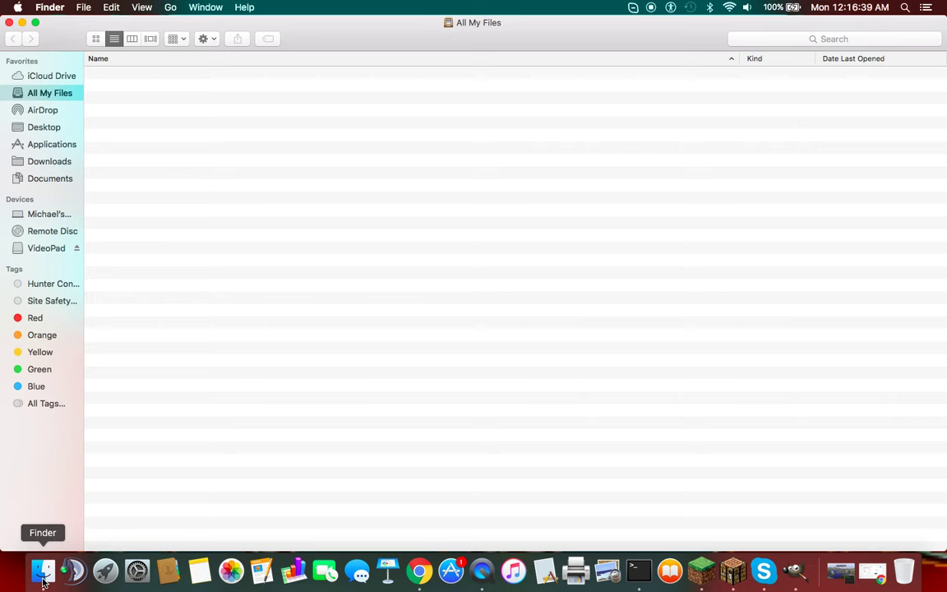
Search All My Files for 'diamond sword' and expand 16x Cookie Pack.zip from the results.
{"action": "left_click", "coordinate": [811, 40]}
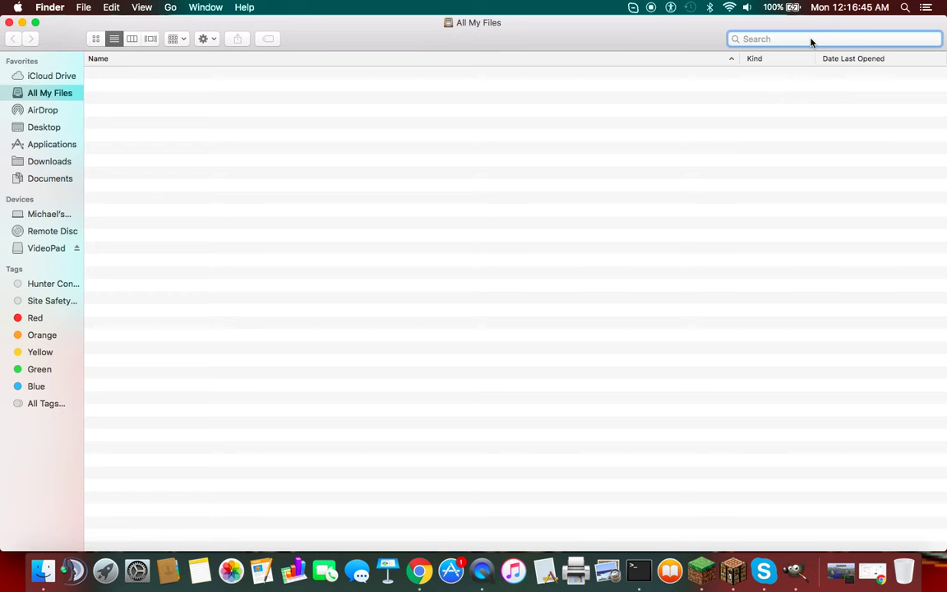
{"action": "type", "text": "1"}
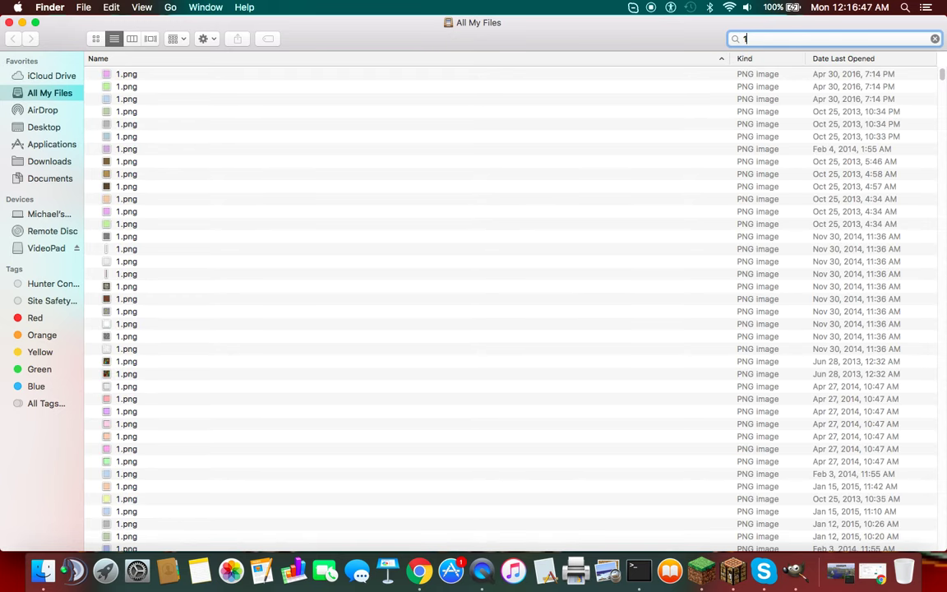
{"action": "type", "text": ".7"}
{"action": "key", "text": "BackSpace"}
{"action": "key", "text": "BackSpace"}
{"action": "key", "text": "BackSpace"}
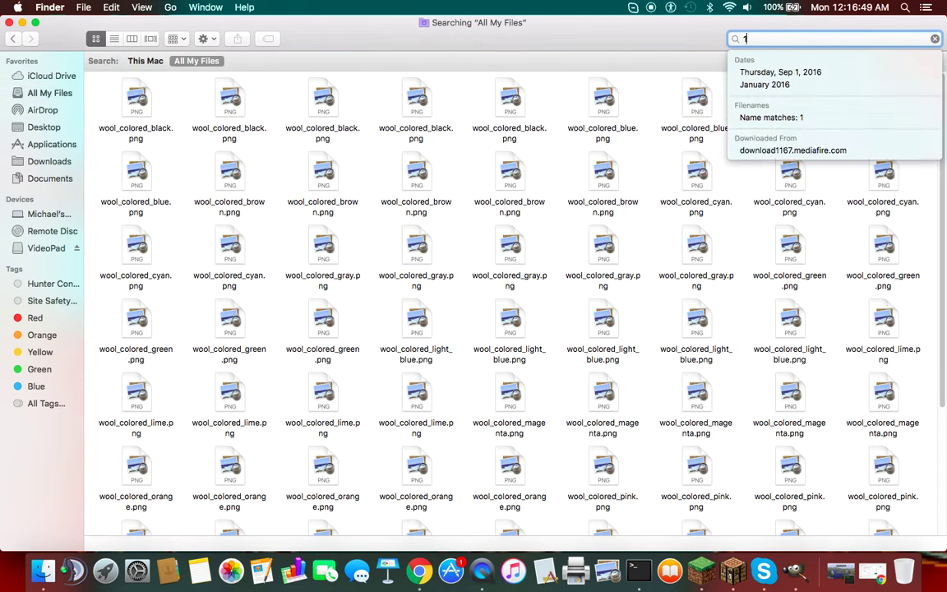
{"action": "type", "text": "diamon"}
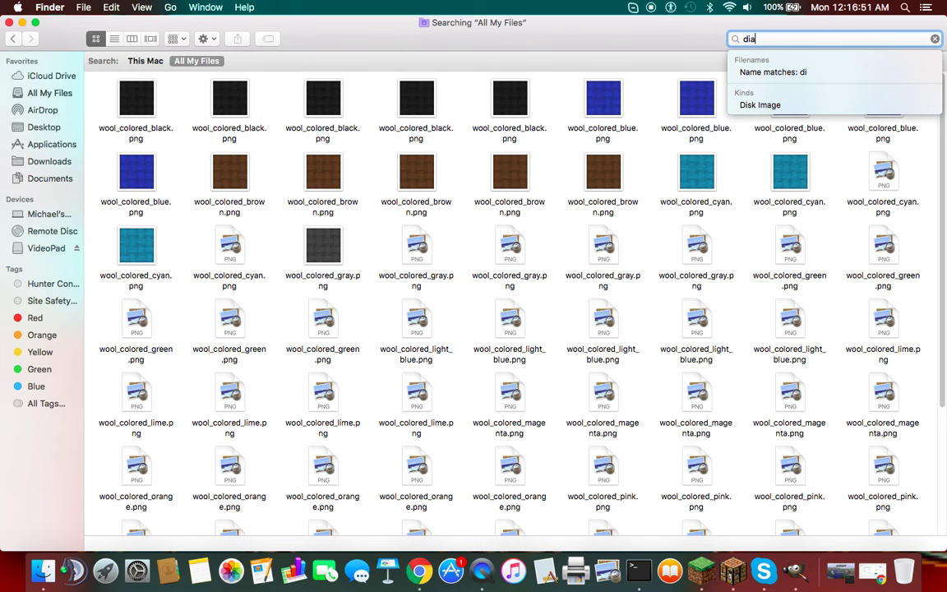
{"action": "key", "text": "BackSpace"}
{"action": "type", "text": "d"}
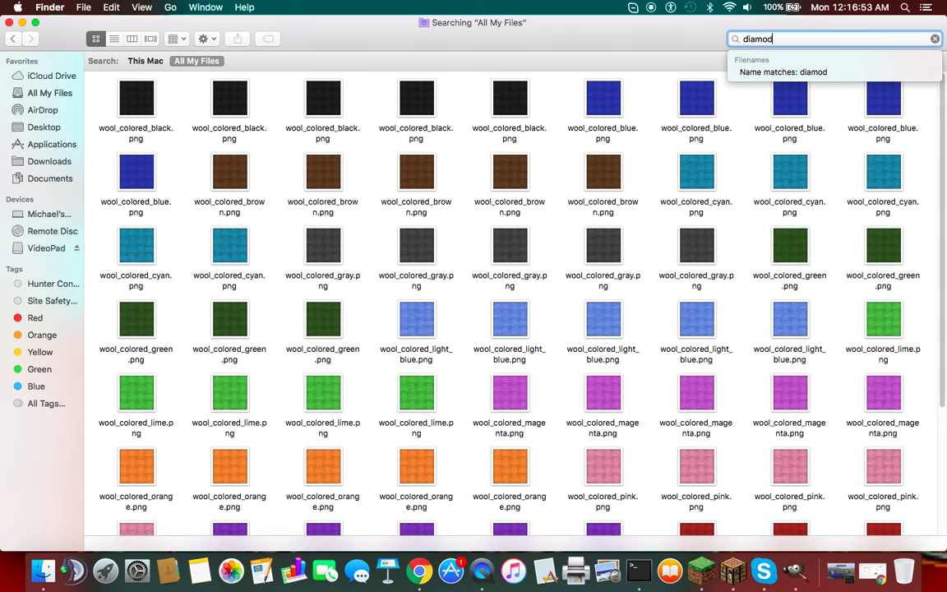
{"action": "key", "text": "BackSpace"}
{"action": "type", "text": "nd sword"}
{"action": "key", "text": "Return"}
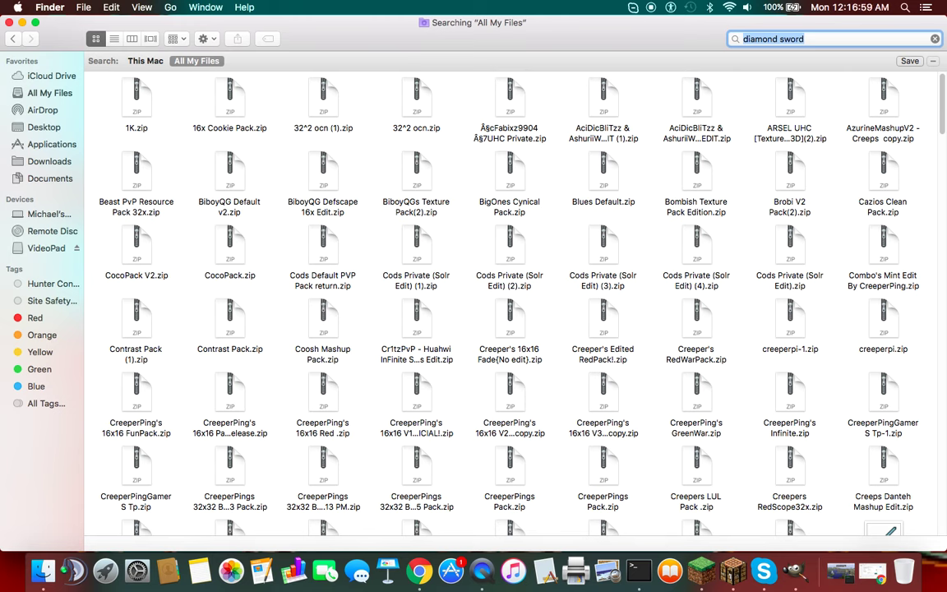
{"action": "double_click", "coordinate": [233, 92]}
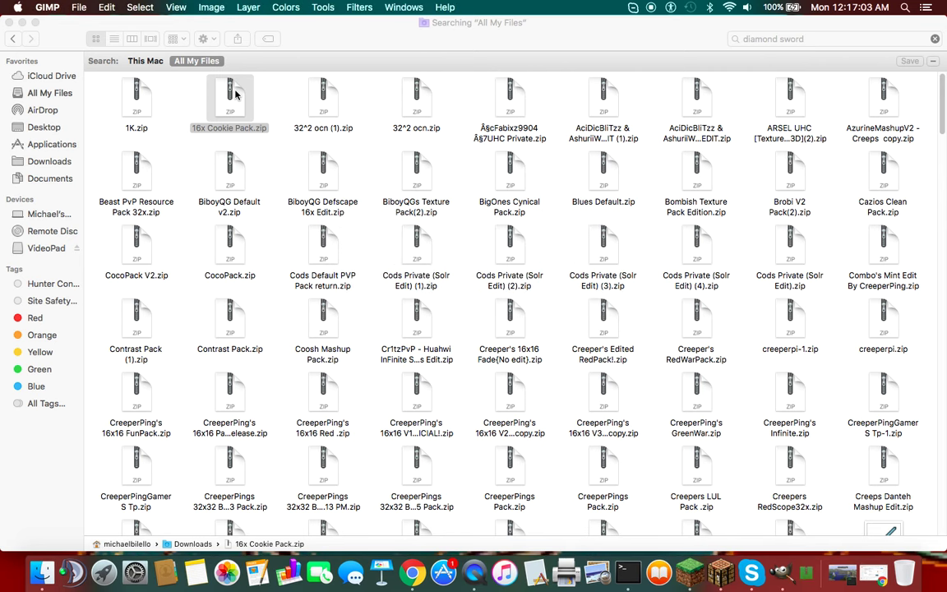
Move 16x Cookie Pack.zip onto the desktop and close the Finder windows.
{"action": "left_click", "coordinate": [47, 232]}
{"action": "left_click_drag", "start_coordinate": [50, 231], "coordinate": [224, 236]}
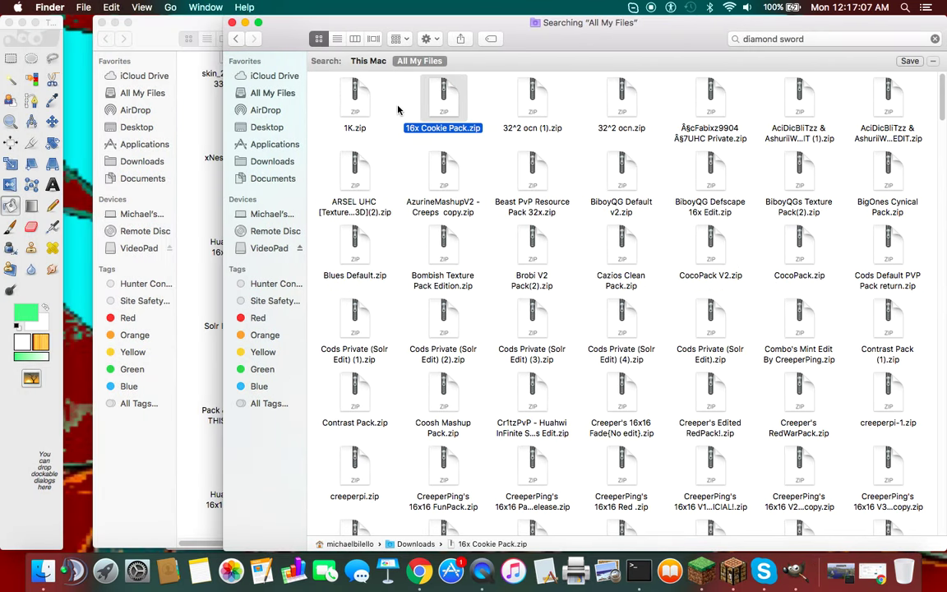
{"action": "left_click_drag", "start_coordinate": [436, 100], "coordinate": [80, 354]}
{"action": "left_click", "coordinate": [233, 22]}
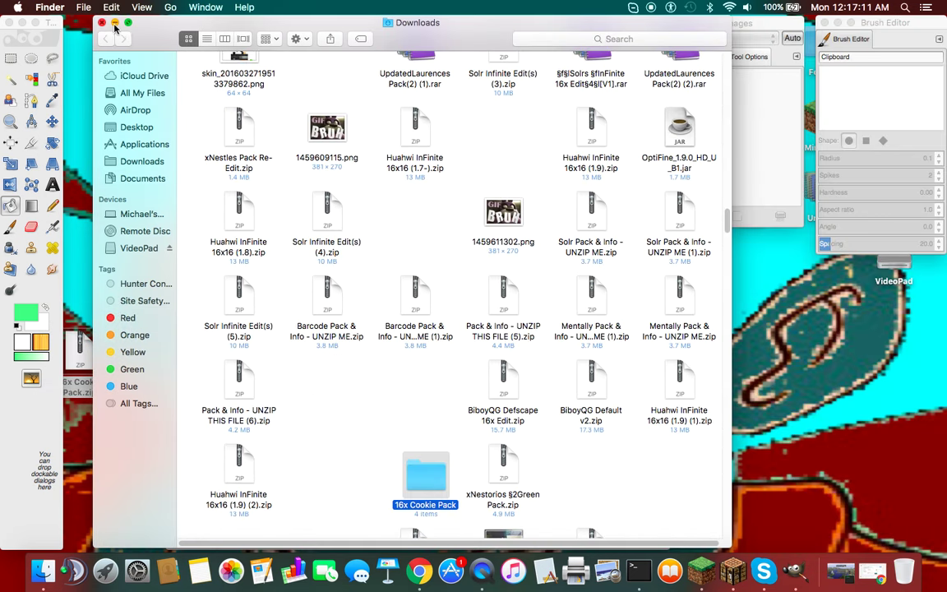
{"action": "left_click", "coordinate": [101, 23]}
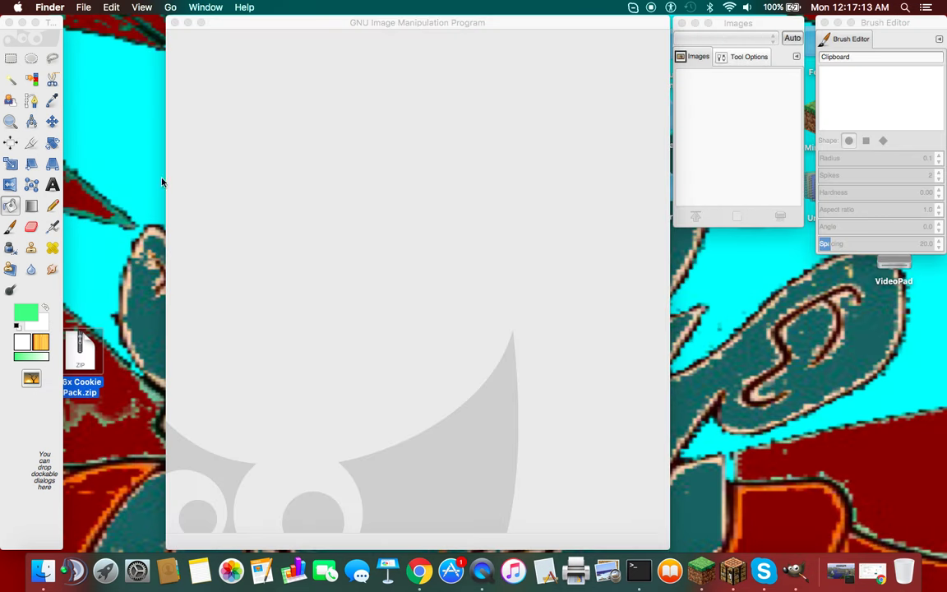
Unzip the pack on the desktop, trash the zip and empty the Trash.
{"action": "double_click", "coordinate": [85, 353]}
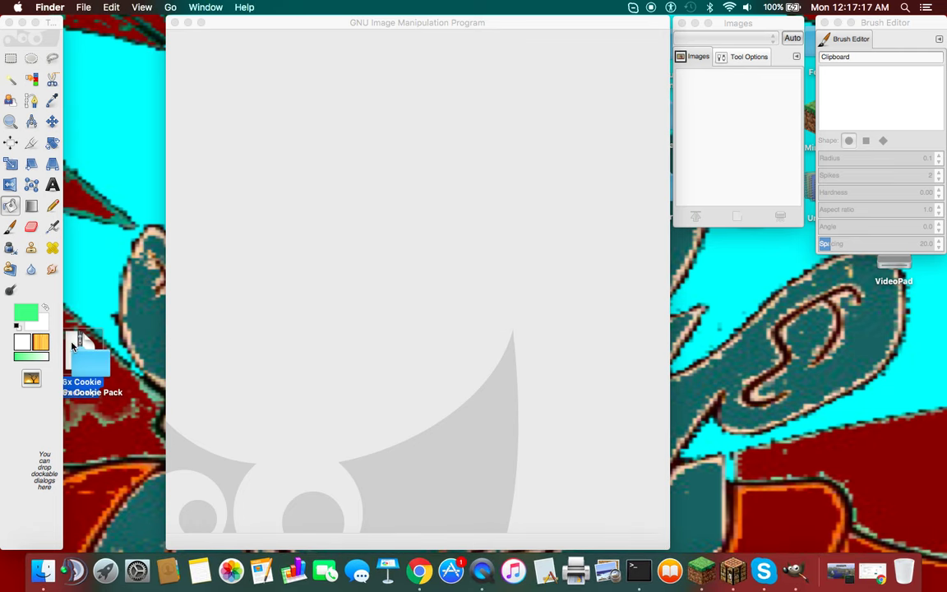
{"action": "left_click_drag", "start_coordinate": [86, 346], "coordinate": [903, 570]}
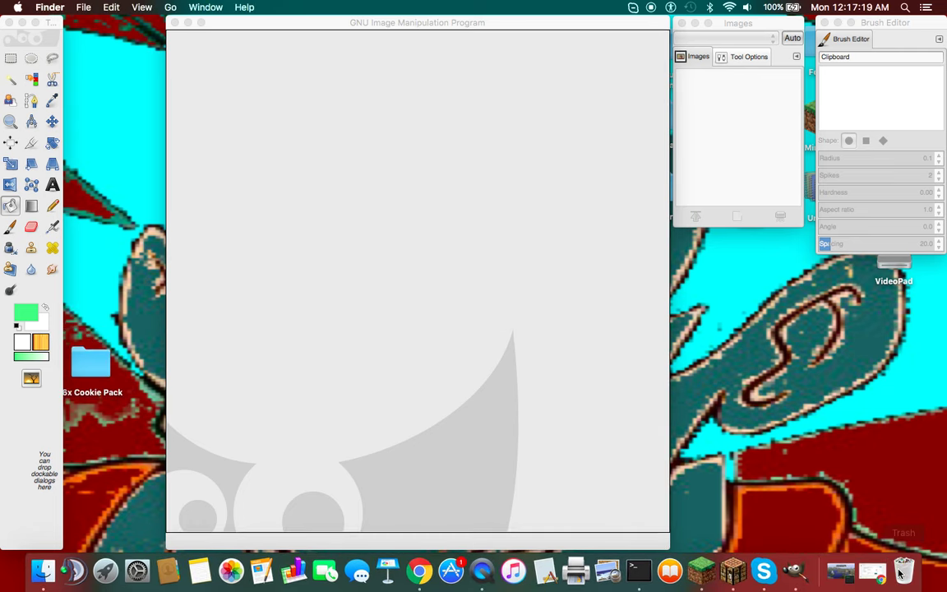
{"action": "left_click", "coordinate": [903, 571]}
{"action": "left_click", "coordinate": [761, 145]}
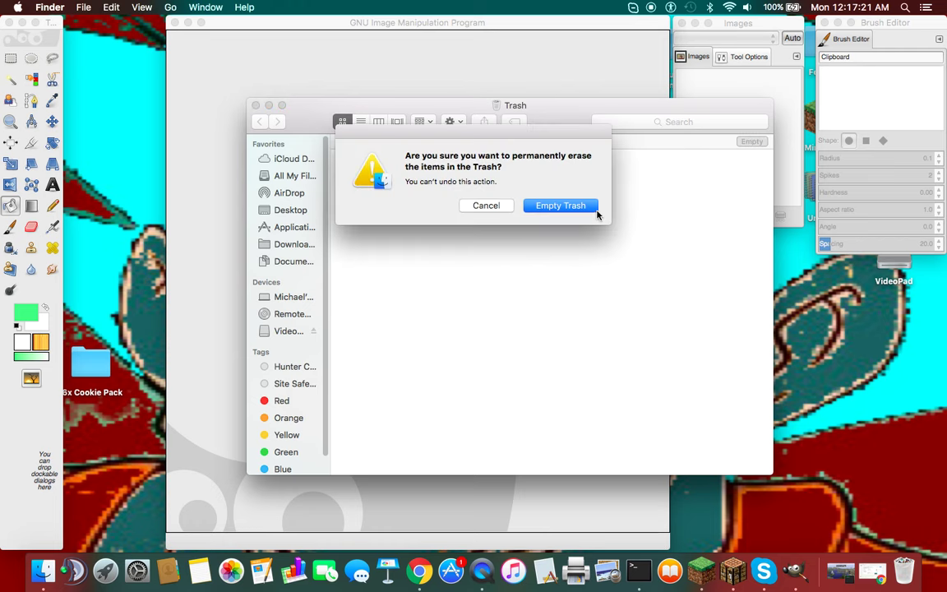
{"action": "left_click", "coordinate": [588, 205]}
Open the 16x Cookie Pack folder down through assets, minecraft, textures and items.
{"action": "double_click", "coordinate": [92, 365]}
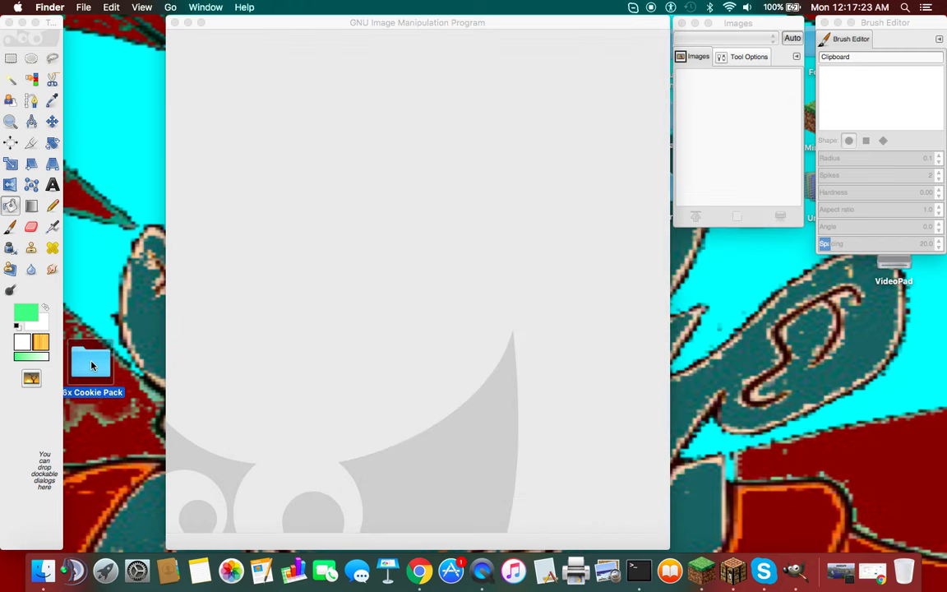
{"action": "double_click", "coordinate": [433, 148]}
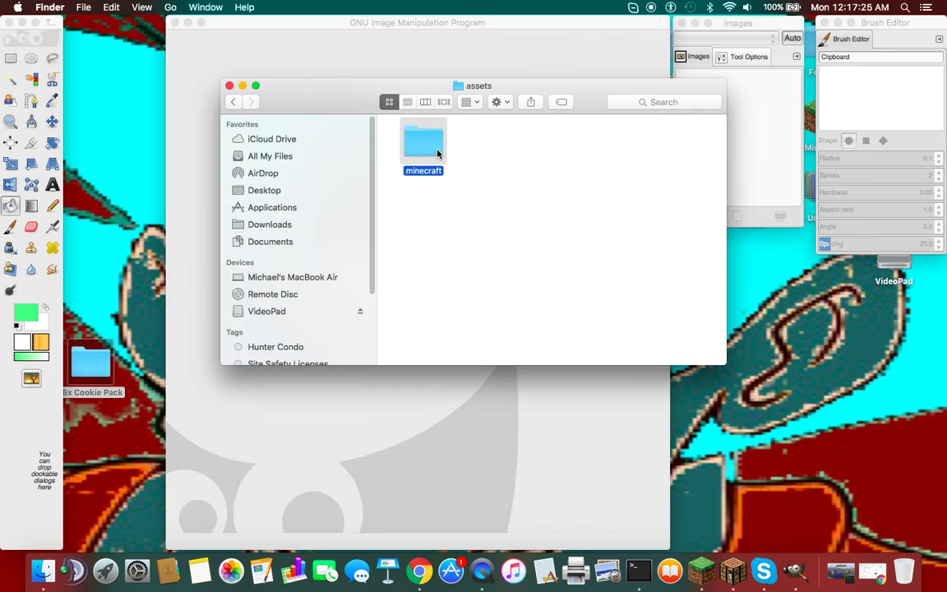
{"action": "double_click", "coordinate": [437, 153]}
{"action": "double_click", "coordinate": [521, 149]}
{"action": "double_click", "coordinate": [521, 148]}
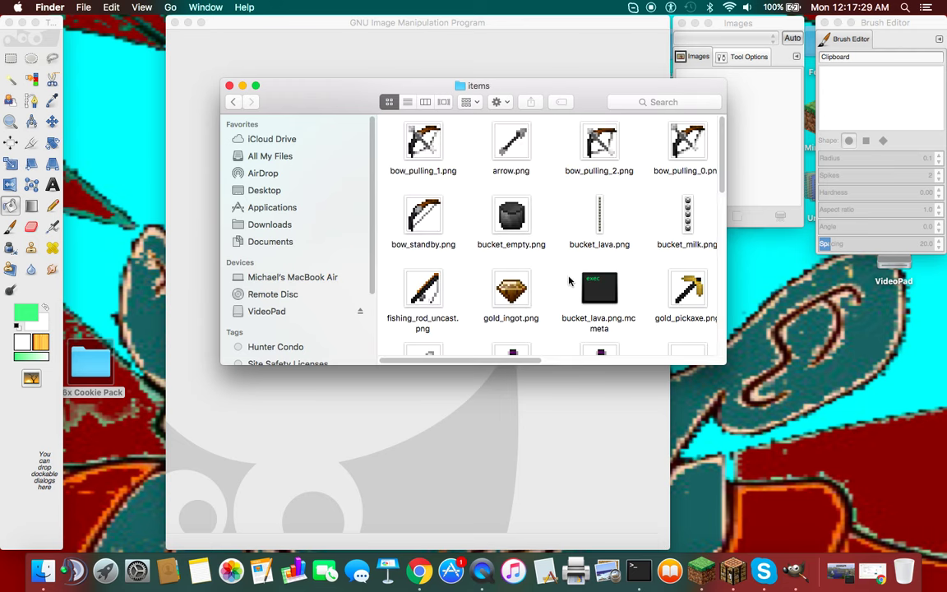
Find iron_sword.png in the items grid and drag it into GIMP.
{"action": "scroll", "coordinate": [573, 280], "scroll_direction": "down", "scroll_amount": 8}
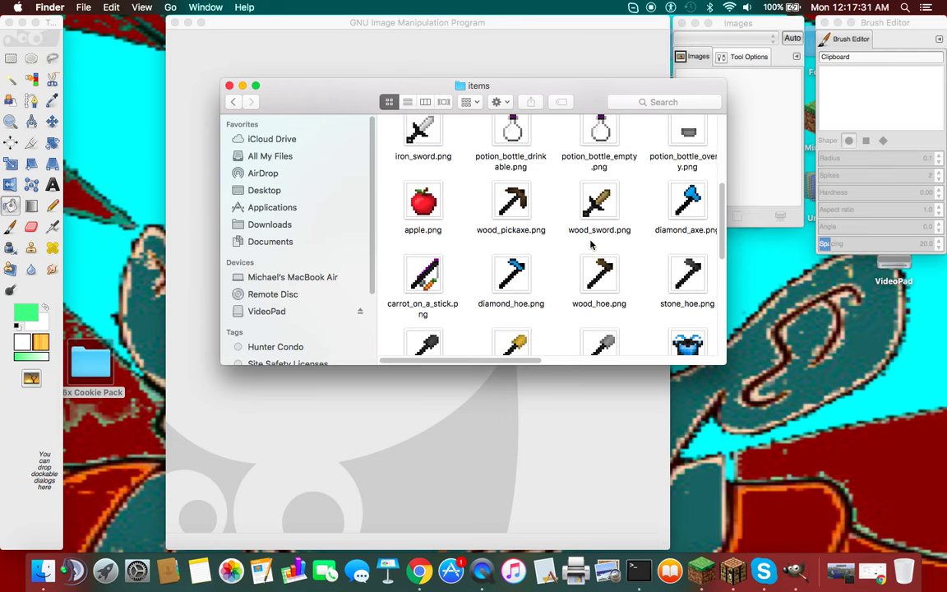
{"action": "scroll", "coordinate": [591, 243], "scroll_direction": "down", "scroll_amount": 2}
{"action": "scroll", "coordinate": [590, 243], "scroll_direction": "up", "scroll_amount": 10}
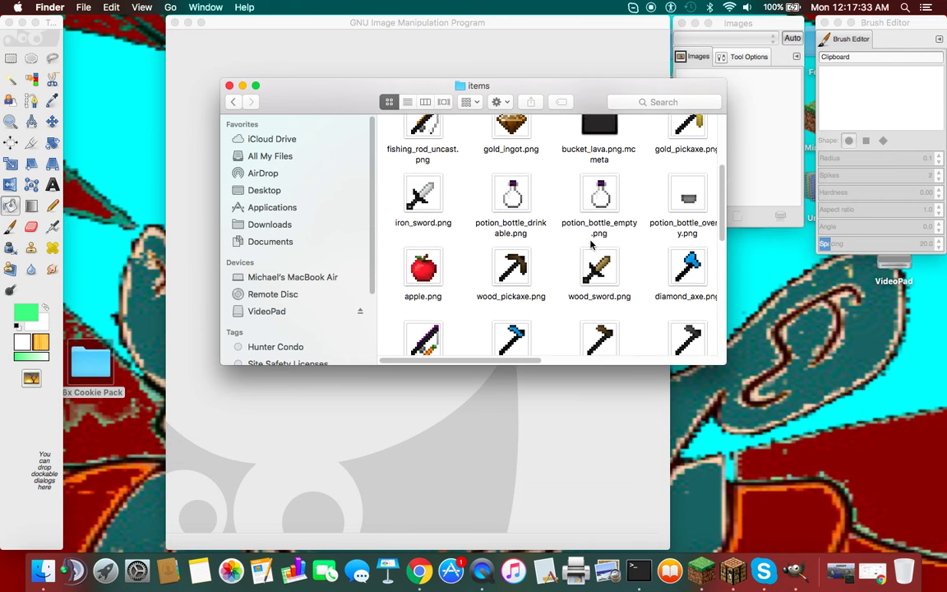
{"action": "scroll", "coordinate": [590, 244], "scroll_direction": "down", "scroll_amount": 8}
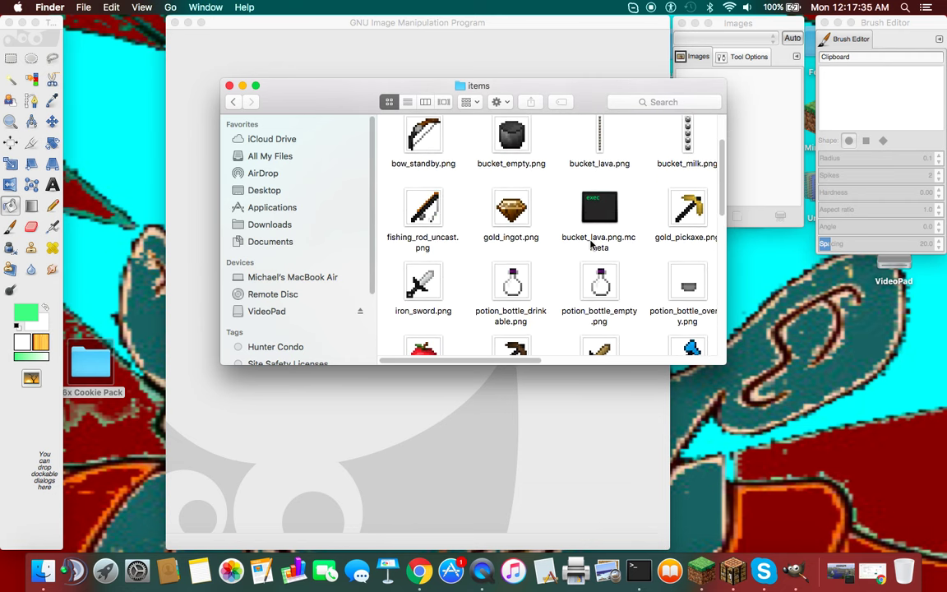
{"action": "scroll", "coordinate": [590, 243], "scroll_direction": "down", "scroll_amount": 5}
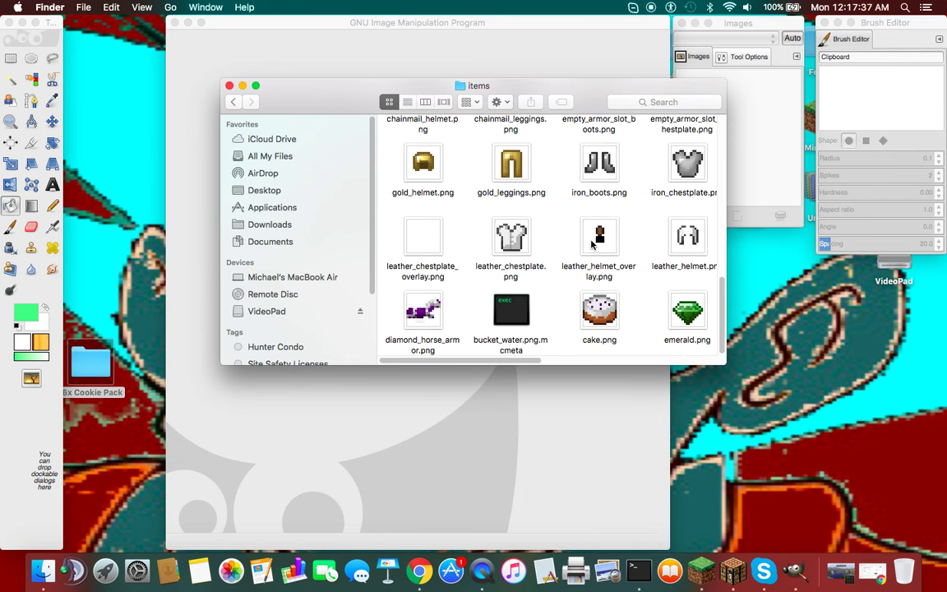
{"action": "scroll", "coordinate": [590, 244], "scroll_direction": "up", "scroll_amount": 6}
{"action": "scroll", "coordinate": [586, 166], "scroll_direction": "up", "scroll_amount": 5}
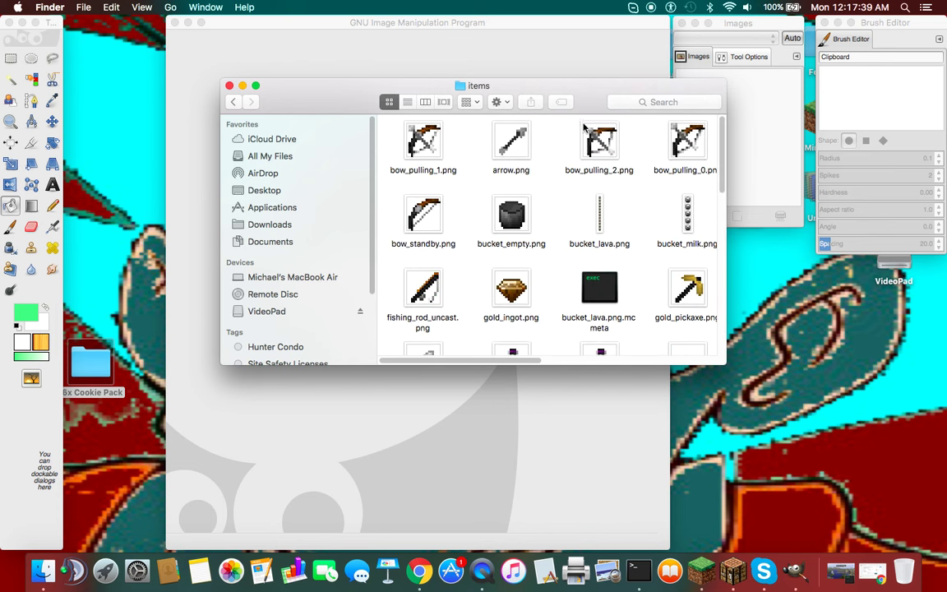
{"action": "scroll", "coordinate": [478, 262], "scroll_direction": "down", "scroll_amount": 3}
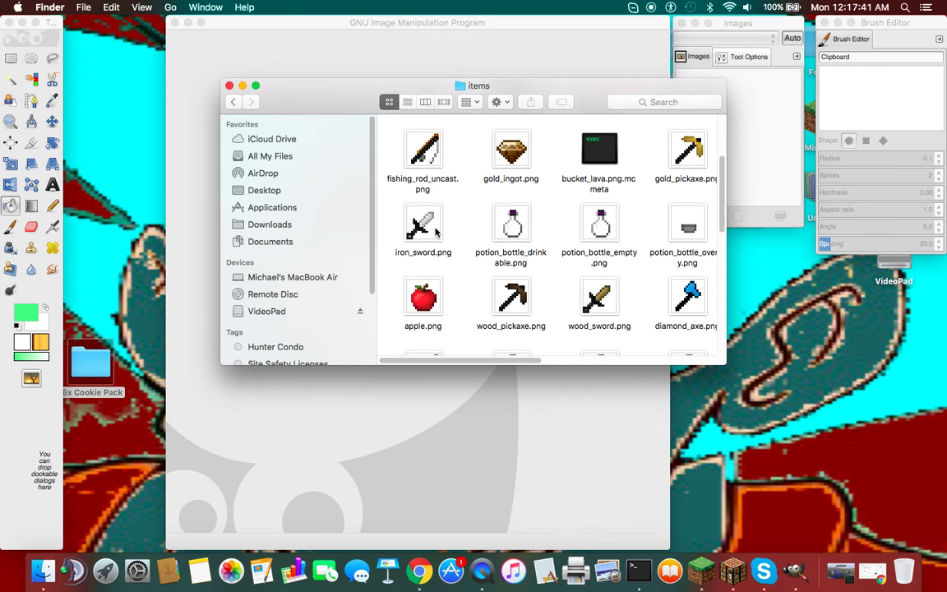
{"action": "left_click_drag", "start_coordinate": [398, 211], "coordinate": [476, 418]}
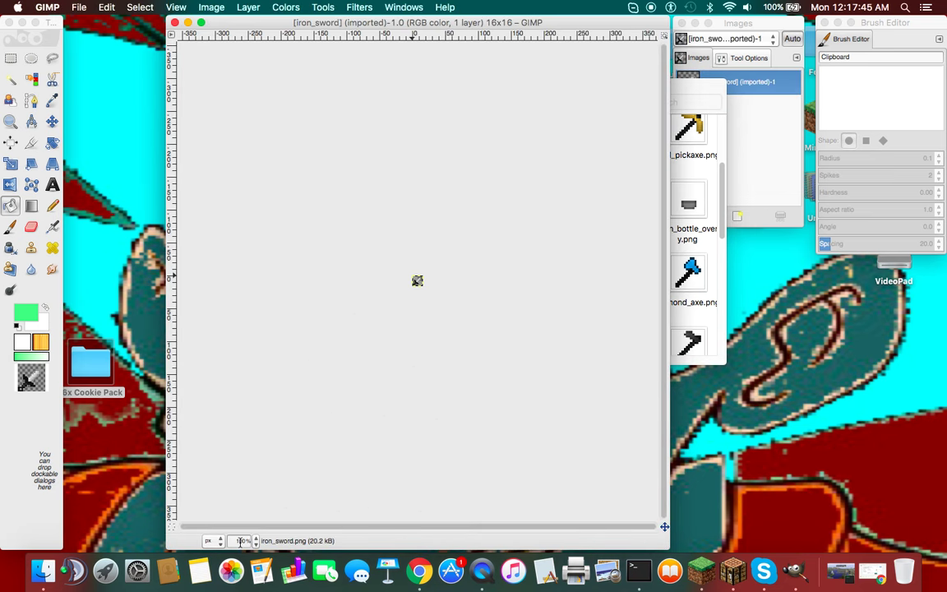
Zoom to 3000% and try the Pencil, Paintbrush and Eraser on the blade edge.
{"action": "type", "text": "3000"}
{"action": "key", "text": "Return"}
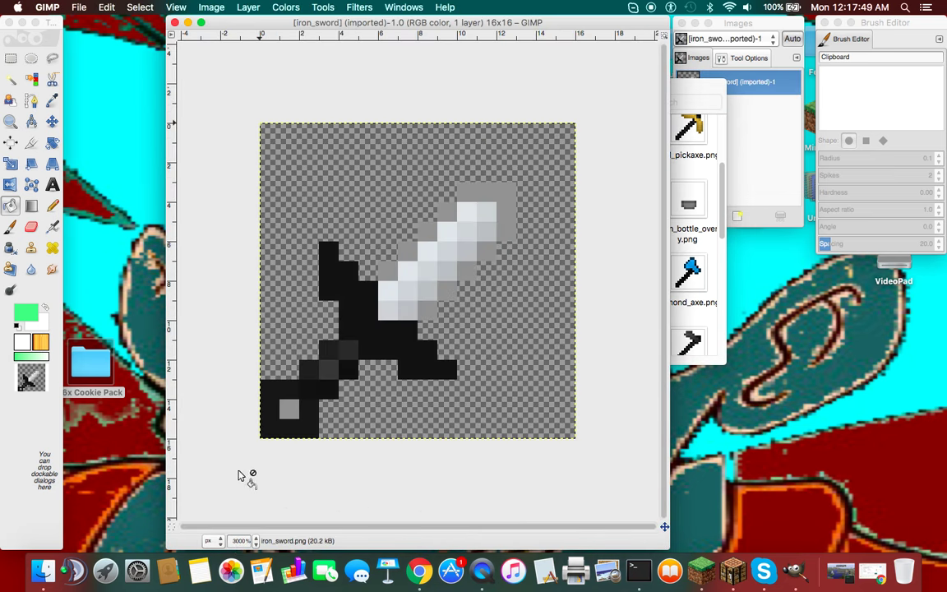
{"action": "left_click", "coordinate": [52, 206]}
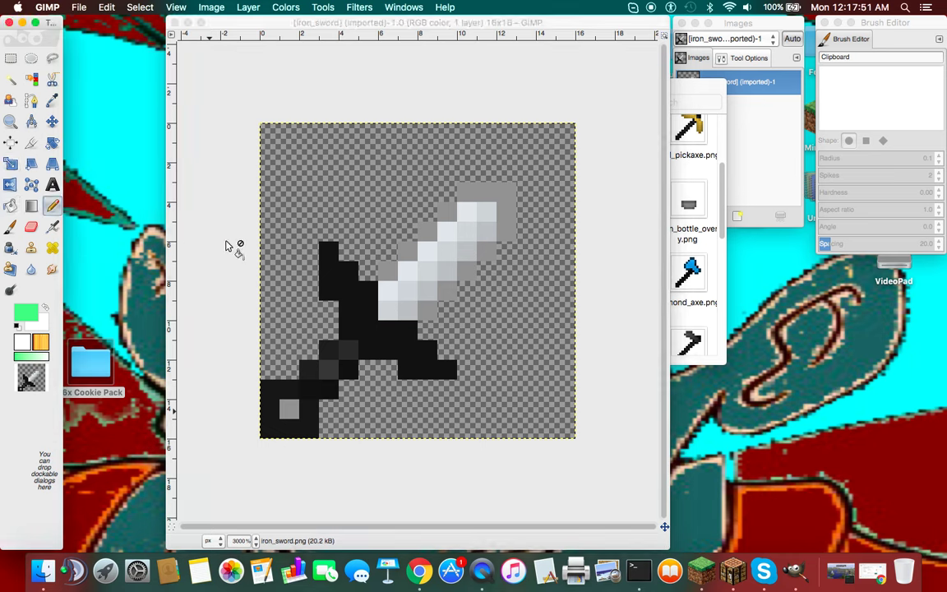
{"action": "left_click", "coordinate": [394, 274]}
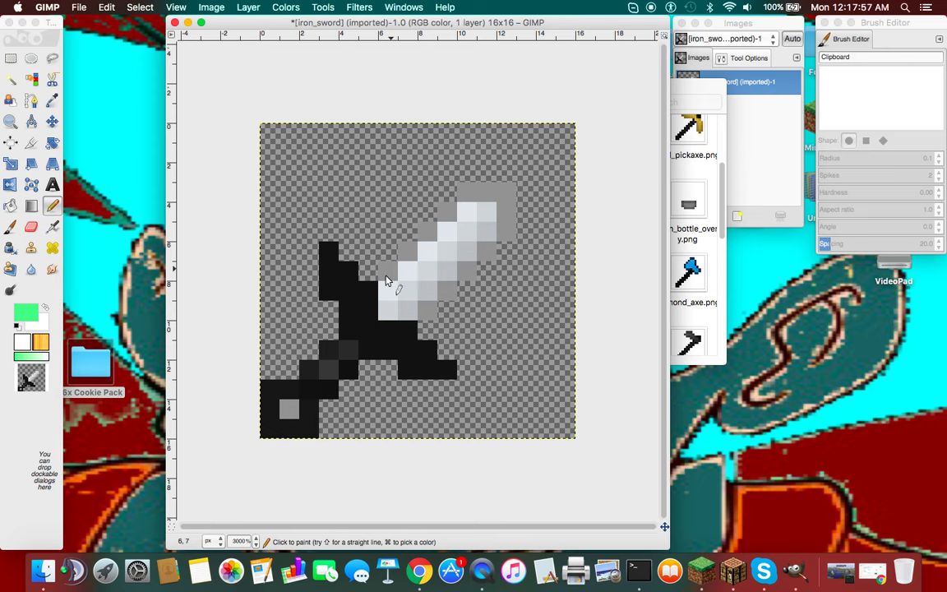
{"action": "left_click", "coordinate": [10, 227]}
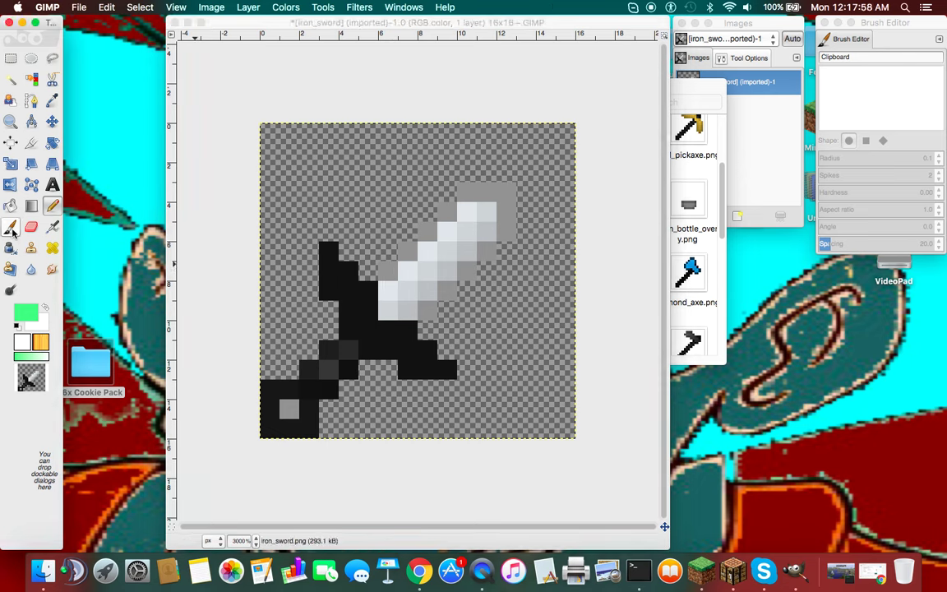
{"action": "left_click", "coordinate": [387, 281]}
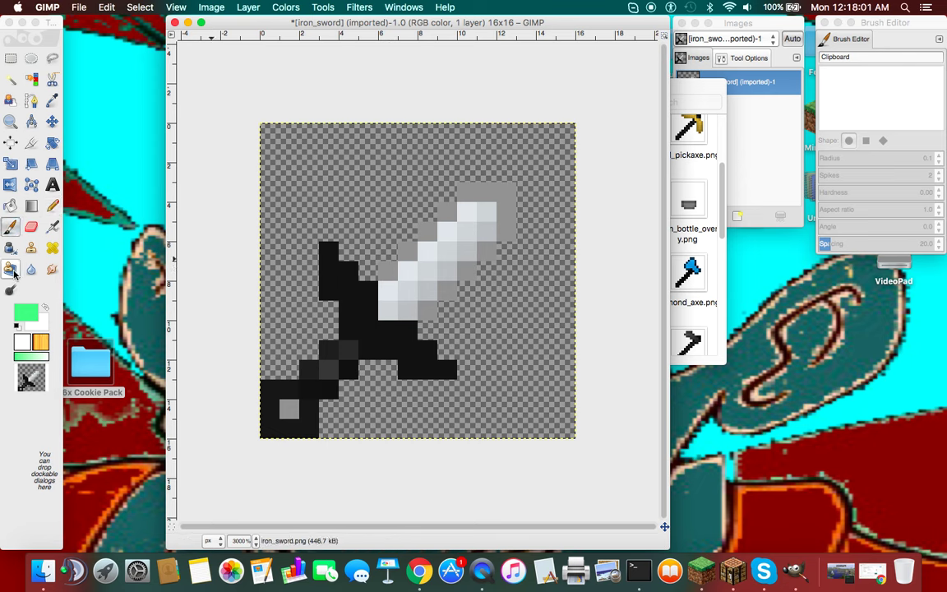
{"action": "left_click", "coordinate": [31, 227]}
{"action": "left_click", "coordinate": [398, 272]}
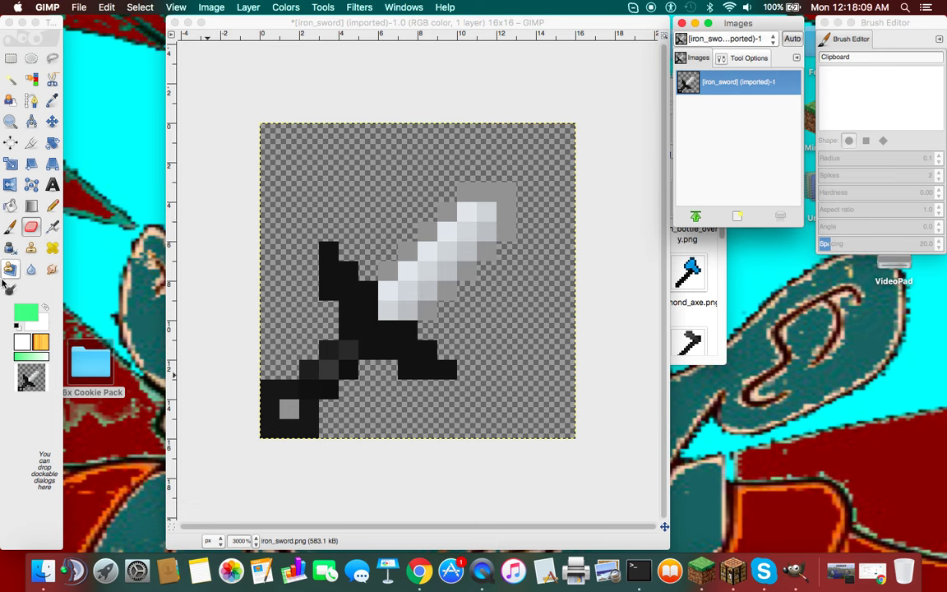
Bucket-fill the sword's blade edge and centre pixels bright green.
{"action": "left_click", "coordinate": [10, 206]}
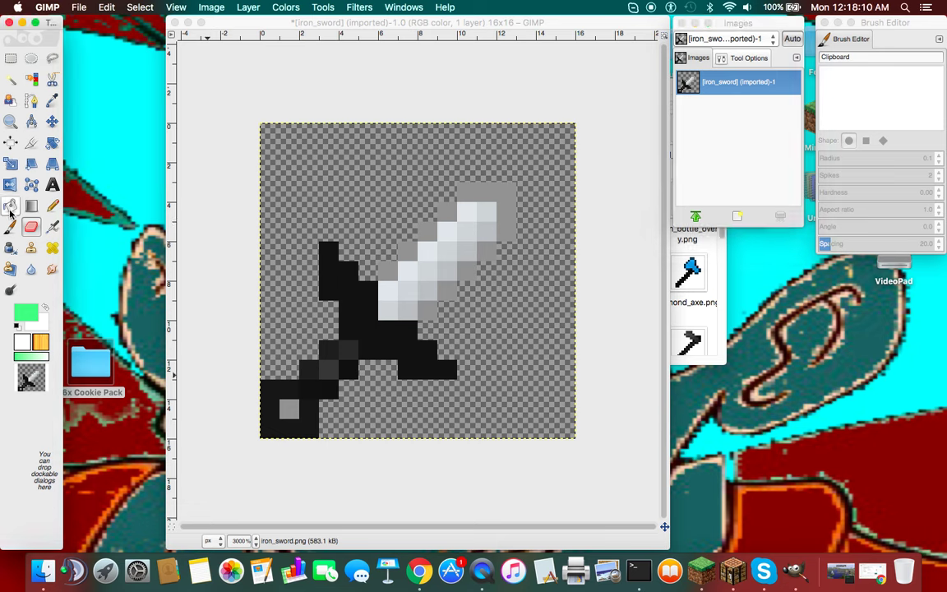
{"action": "left_click", "coordinate": [392, 272]}
{"action": "left_click", "coordinate": [410, 252]}
{"action": "left_click", "coordinate": [429, 232]}
{"action": "left_click", "coordinate": [449, 214]}
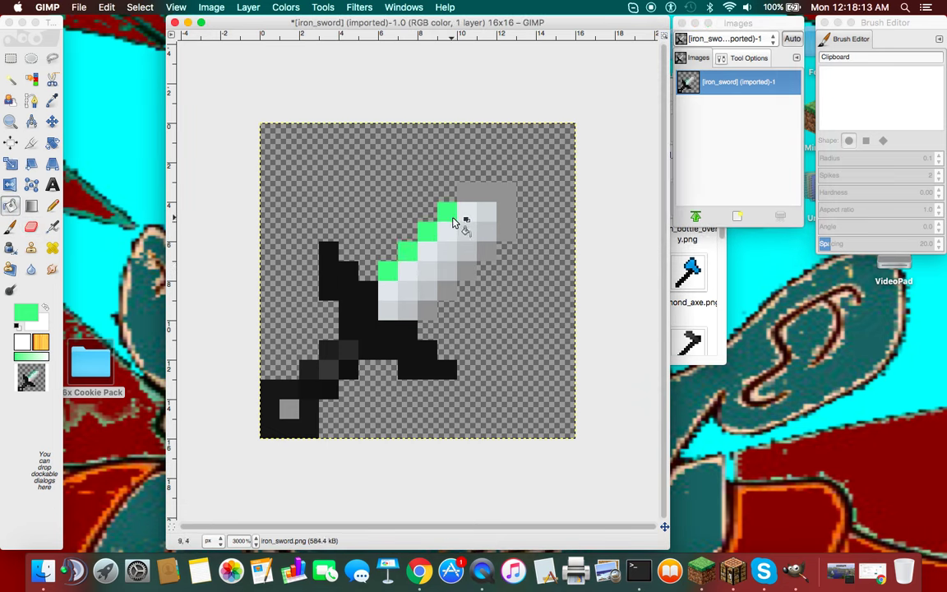
{"action": "left_click", "coordinate": [492, 194]}
{"action": "left_click", "coordinate": [503, 235]}
{"action": "left_click", "coordinate": [487, 253]}
{"action": "left_click", "coordinate": [466, 273]}
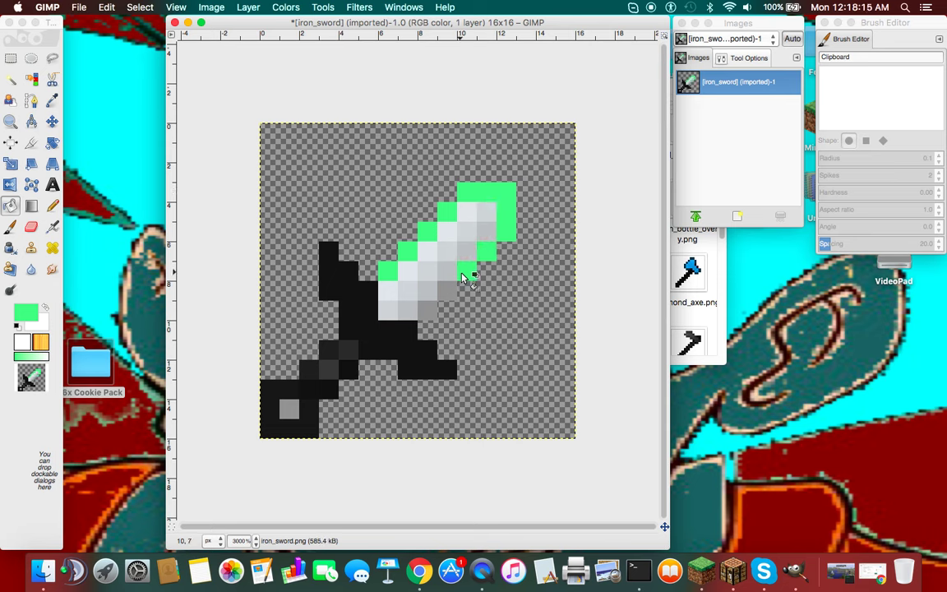
{"action": "left_click", "coordinate": [455, 289]}
{"action": "left_click", "coordinate": [433, 307]}
{"action": "left_click", "coordinate": [414, 300]}
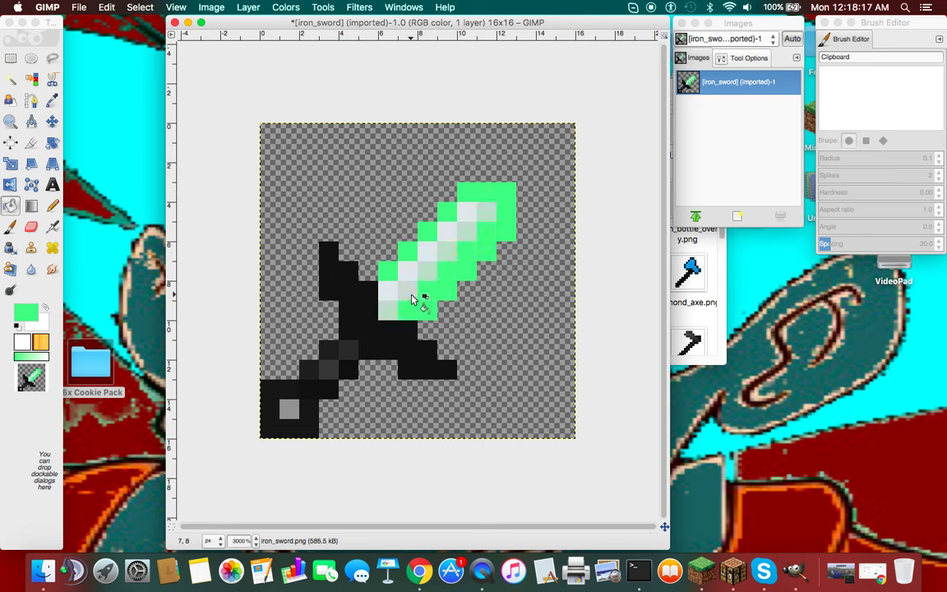
{"action": "left_click", "coordinate": [401, 289]}
{"action": "left_click", "coordinate": [393, 300]}
{"action": "left_click", "coordinate": [396, 310]}
{"action": "left_click", "coordinate": [411, 276]}
{"action": "left_click", "coordinate": [428, 256]}
{"action": "left_click", "coordinate": [446, 243]}
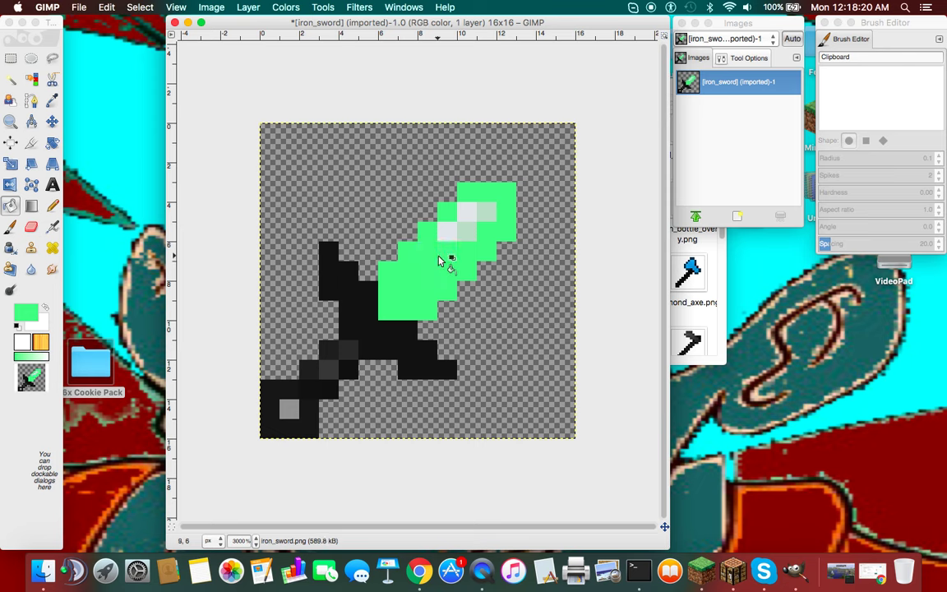
{"action": "left_click", "coordinate": [467, 232]}
{"action": "left_click", "coordinate": [481, 225]}
{"action": "left_click", "coordinate": [488, 212]}
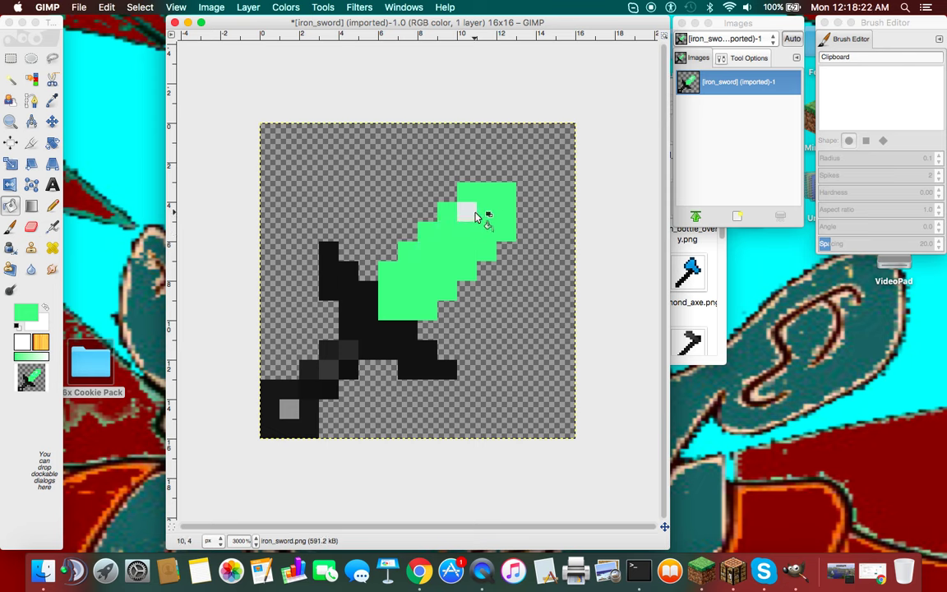
{"action": "left_click", "coordinate": [474, 212]}
Fill the black crossguard, dark grip and handle cells green too.
{"action": "left_click", "coordinate": [370, 327]}
{"action": "left_click", "coordinate": [343, 363]}
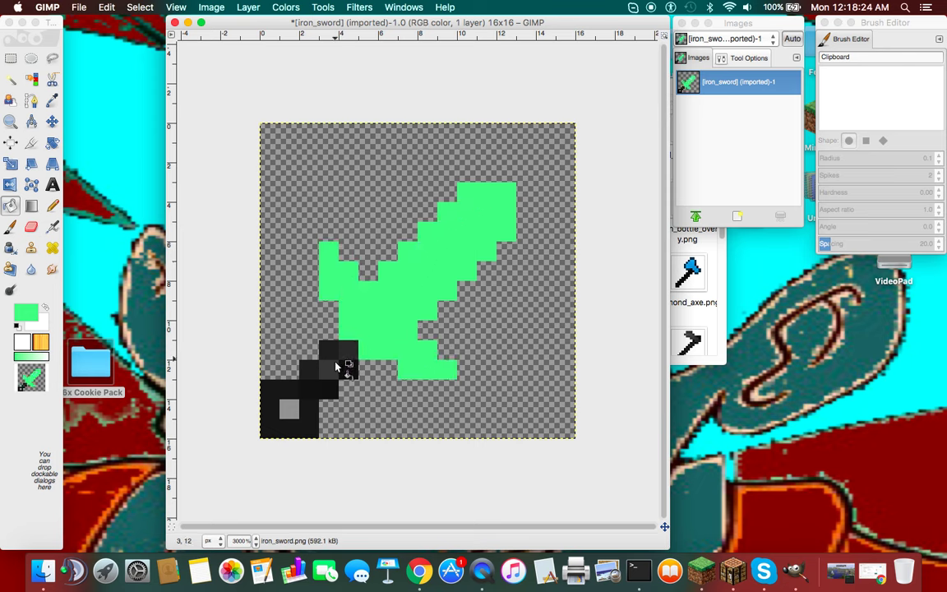
{"action": "left_click", "coordinate": [334, 363]}
{"action": "left_click", "coordinate": [325, 354]}
{"action": "left_click", "coordinate": [318, 372]}
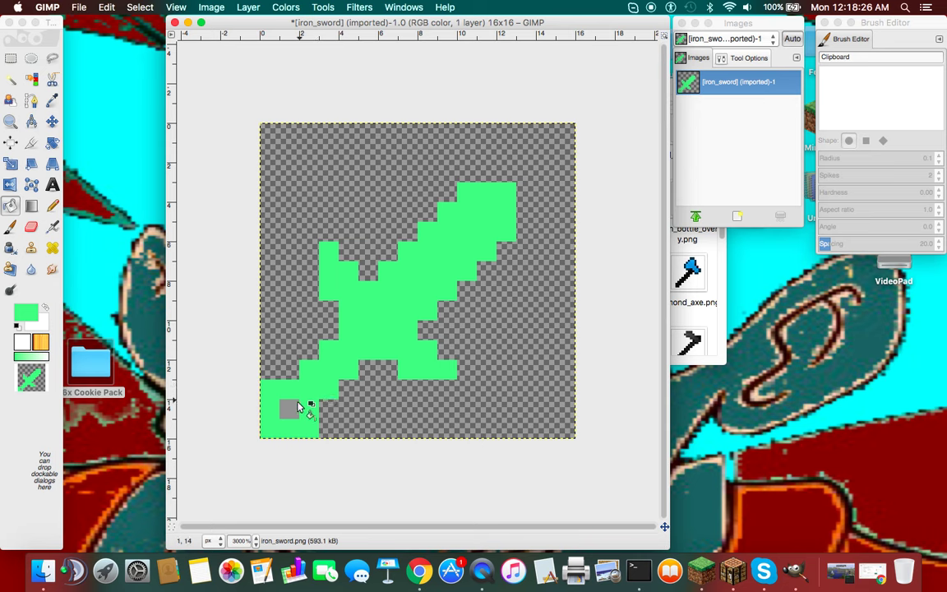
{"action": "left_click", "coordinate": [289, 409]}
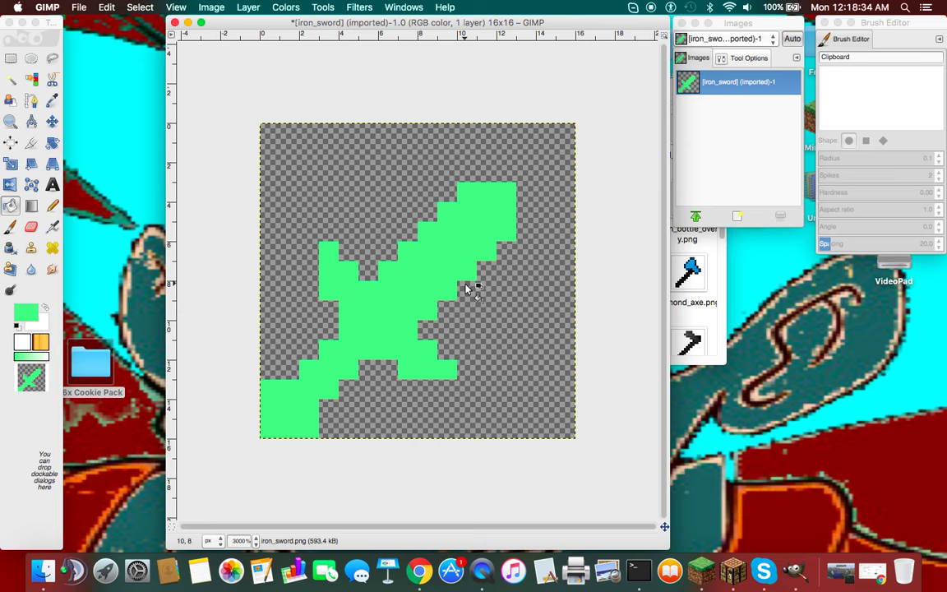
Close the sword image discarding changes, and close the items folder window.
{"action": "left_click", "coordinate": [175, 22]}
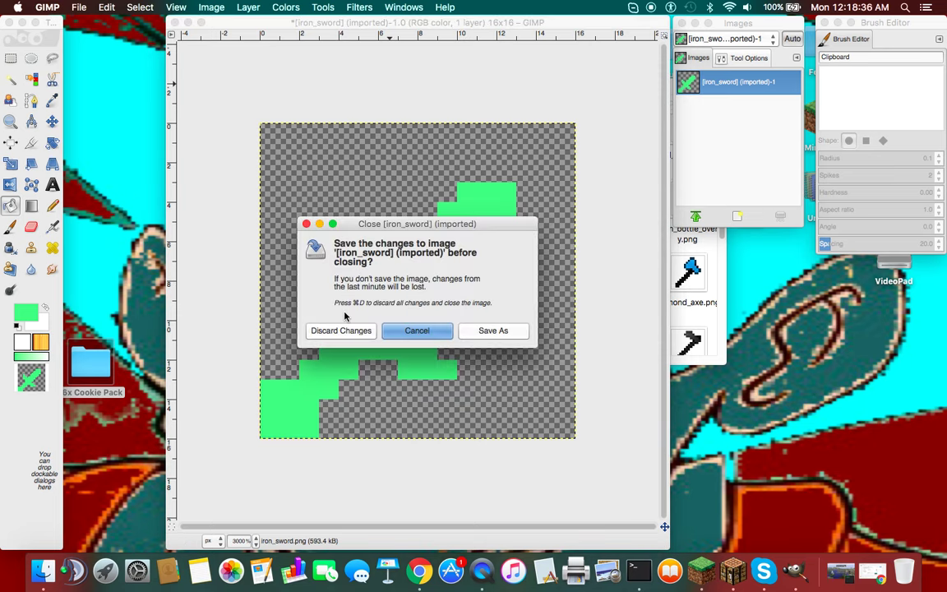
{"action": "left_click", "coordinate": [341, 329]}
{"action": "left_click", "coordinate": [701, 321]}
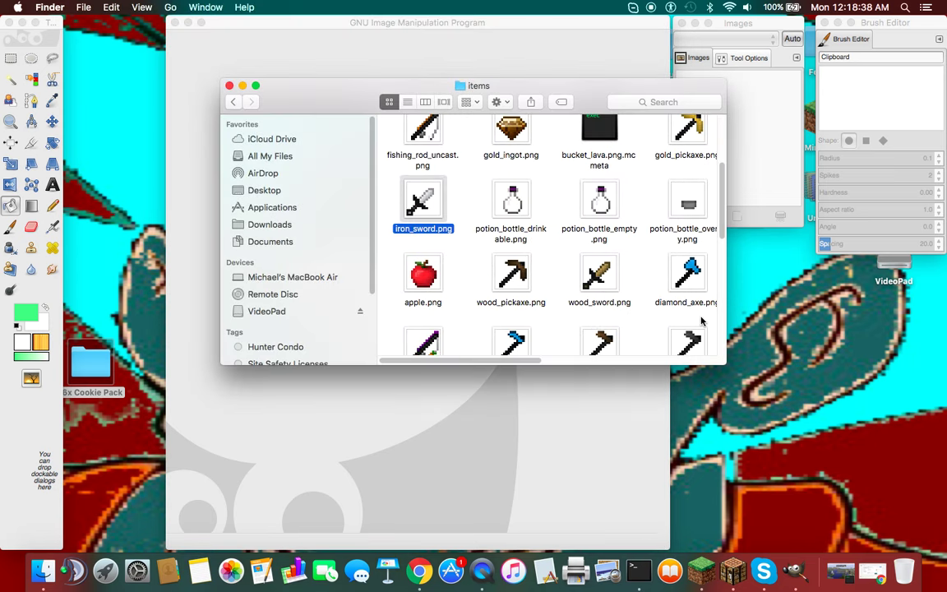
{"action": "left_click", "coordinate": [230, 86]}
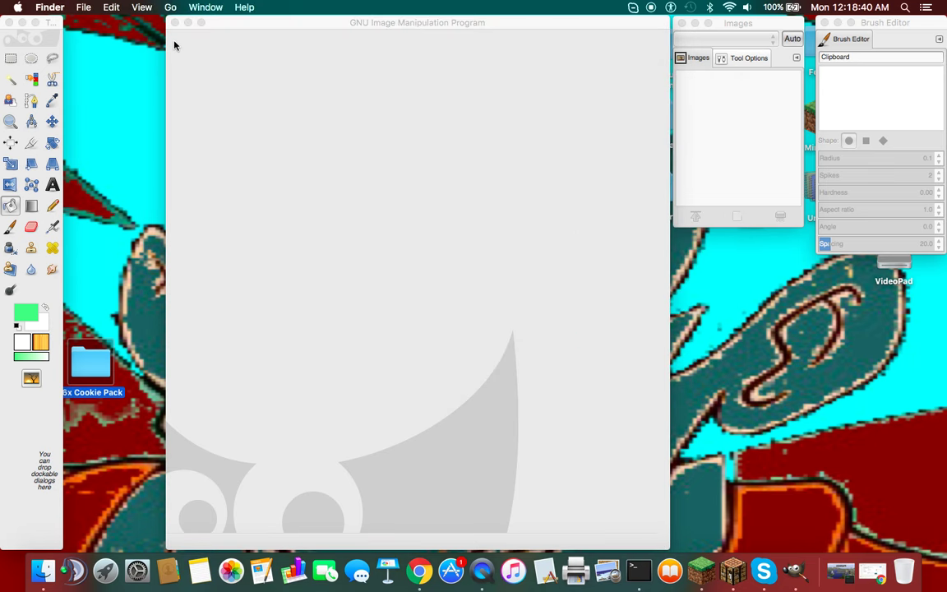
Quit GIMP, then select the 16x Cookie Pack folder and clear the desktop selection.
{"action": "left_click", "coordinate": [175, 23]}
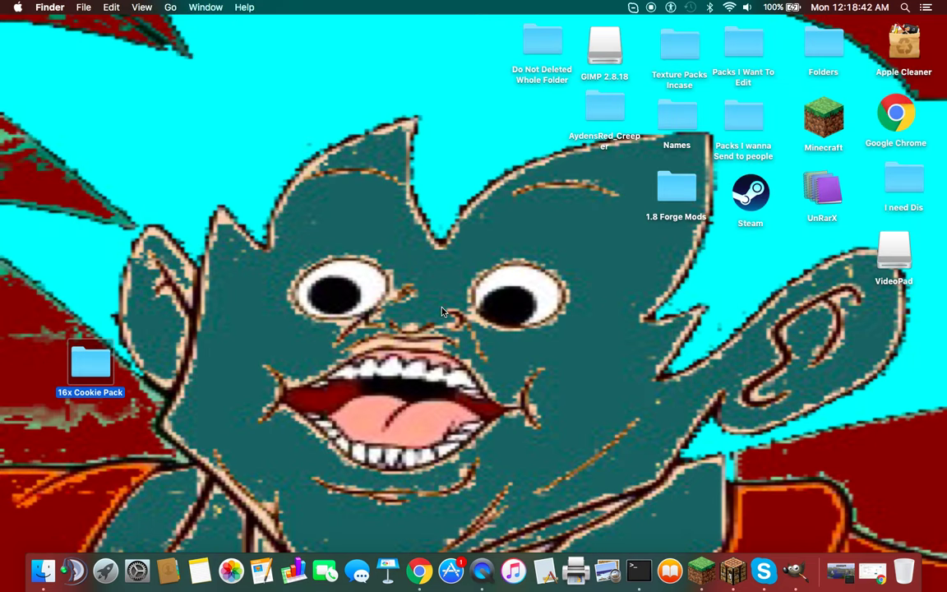
{"action": "left_click", "coordinate": [396, 277]}
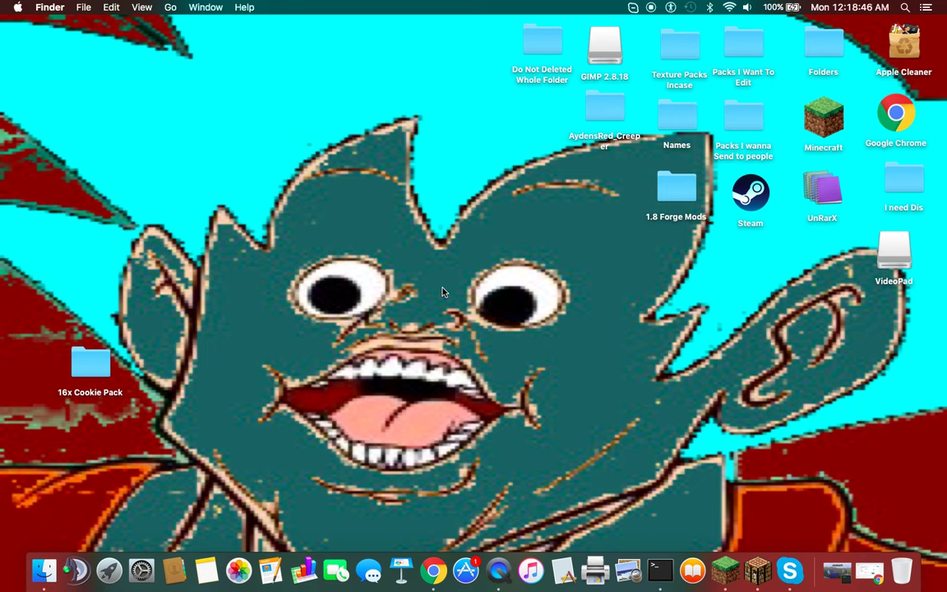
{"action": "left_click_drag", "start_coordinate": [469, 243], "coordinate": [900, 276]}
{"action": "left_click", "coordinate": [253, 202]}
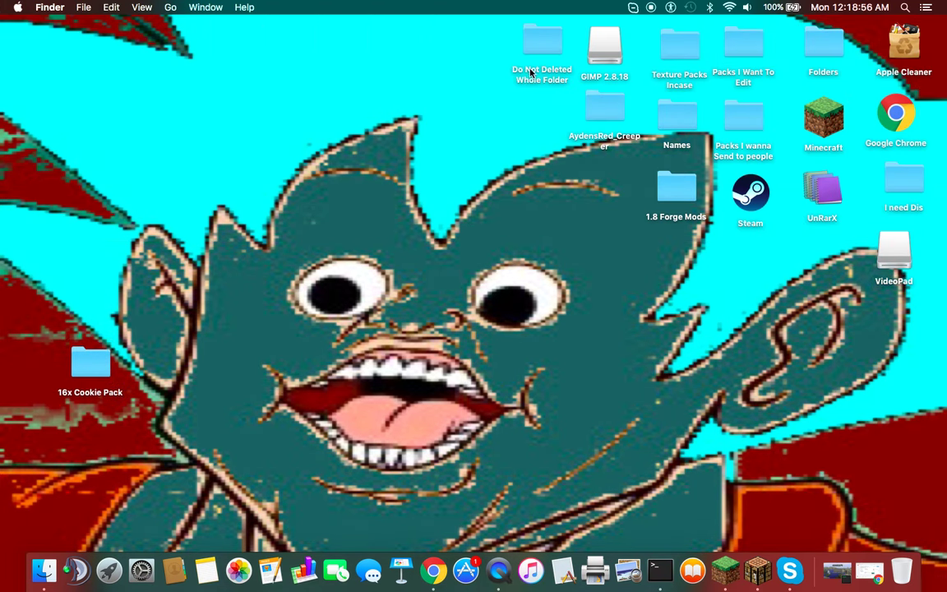